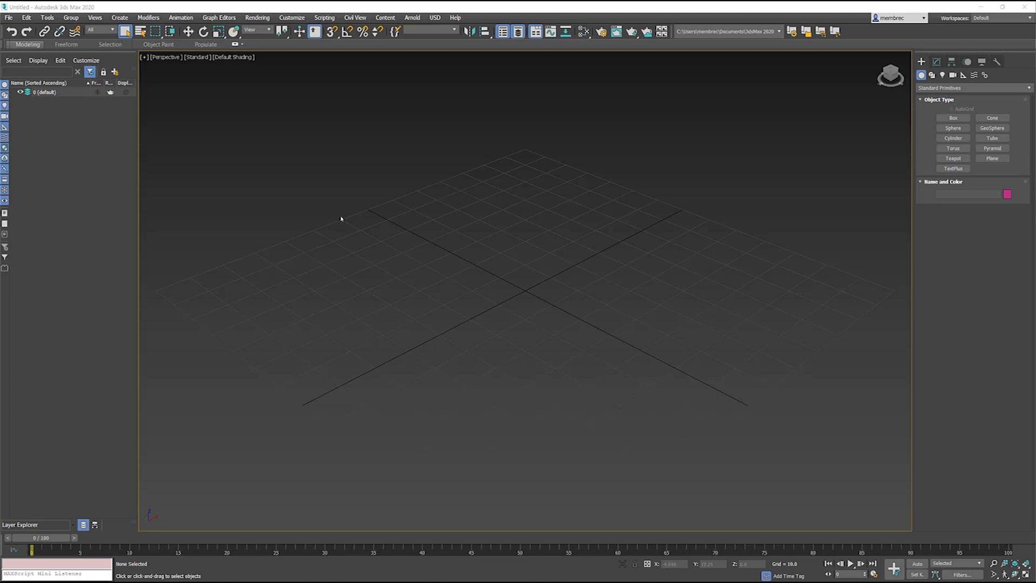
Open the File menu of the empty, untitled 3ds Max scene
left_click(9, 17)
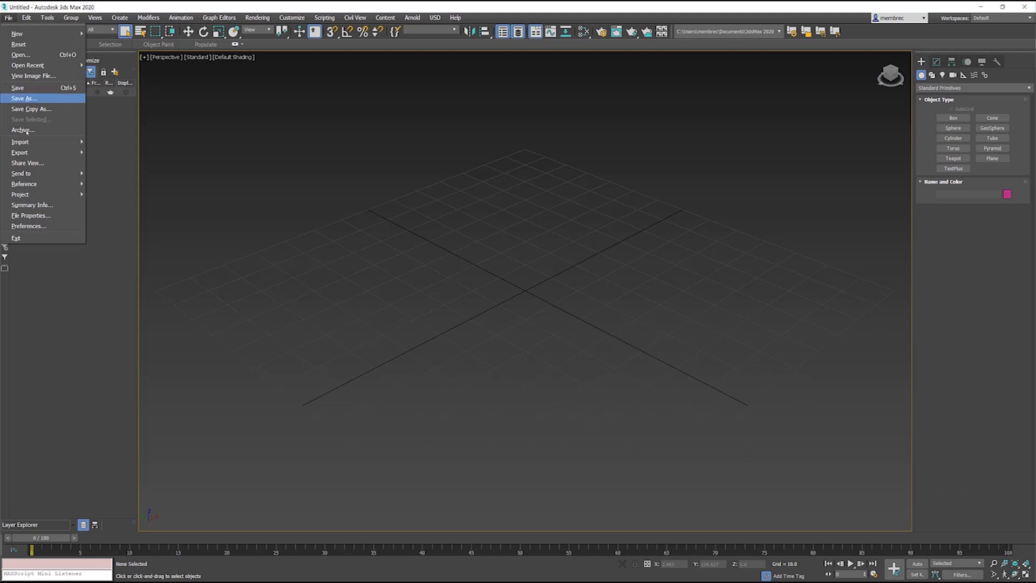
Import OMG_2018.skp from the 3D Warehouse folder with default options, then dismiss the reader error
mouse_move(30, 142)
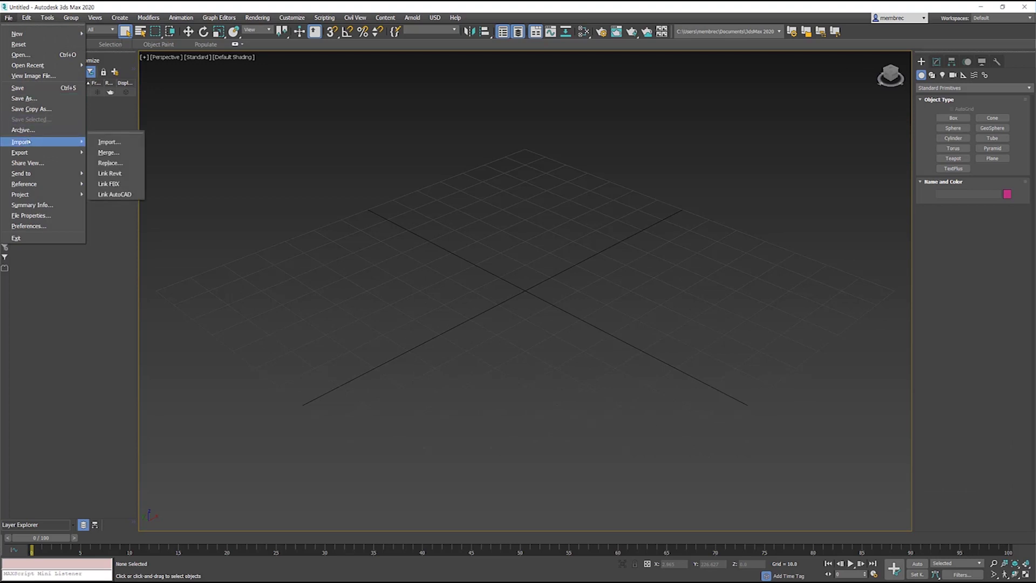
left_click(109, 142)
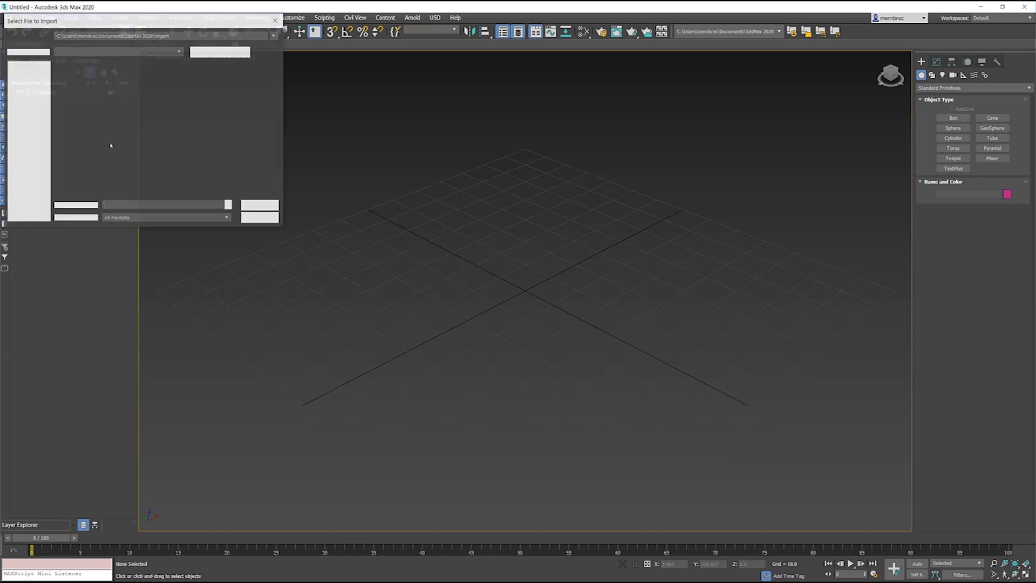
left_click(473, 192)
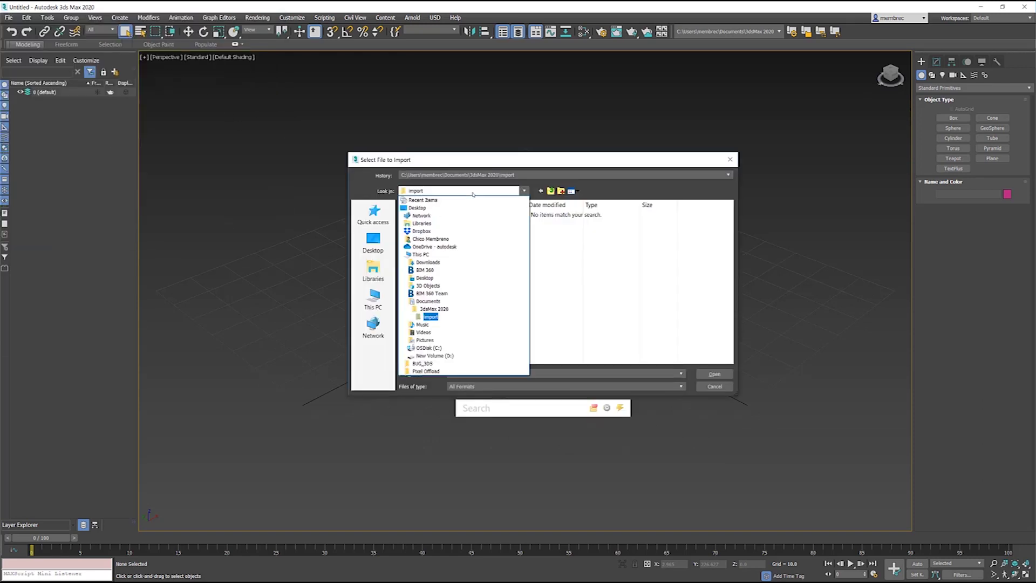
left_click(423, 200)
double_click(429, 216)
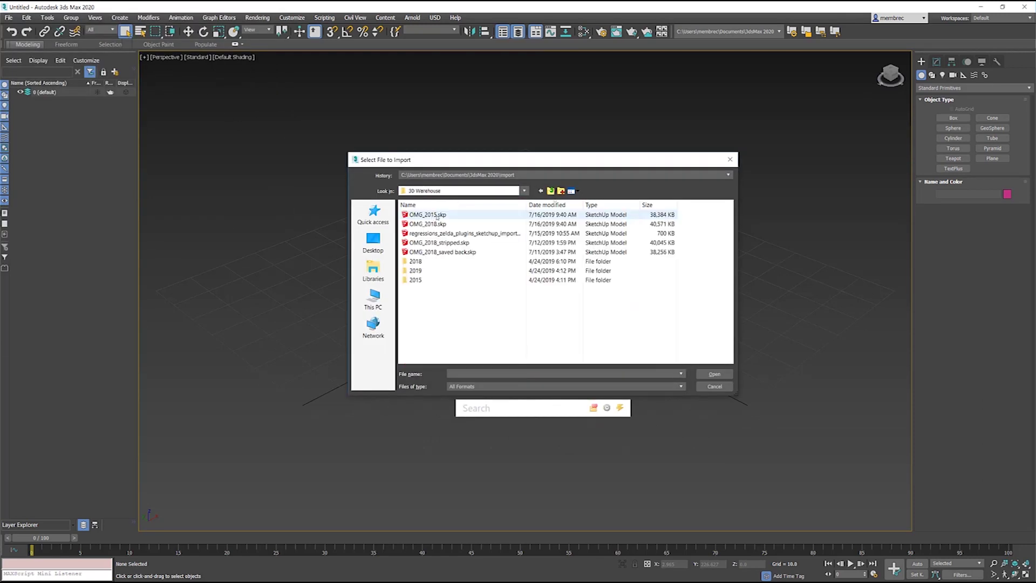
double_click(426, 224)
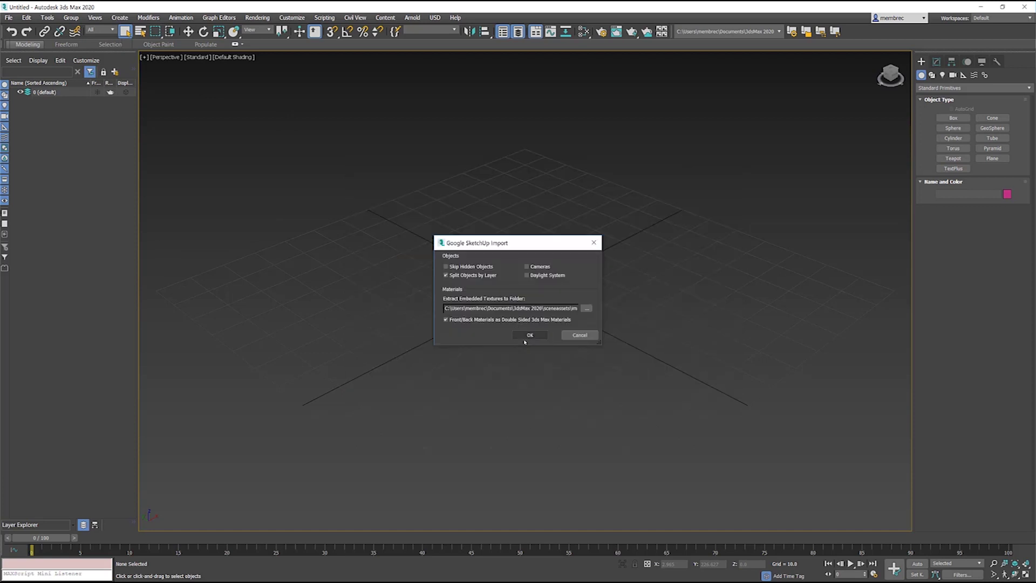
left_click(529, 335)
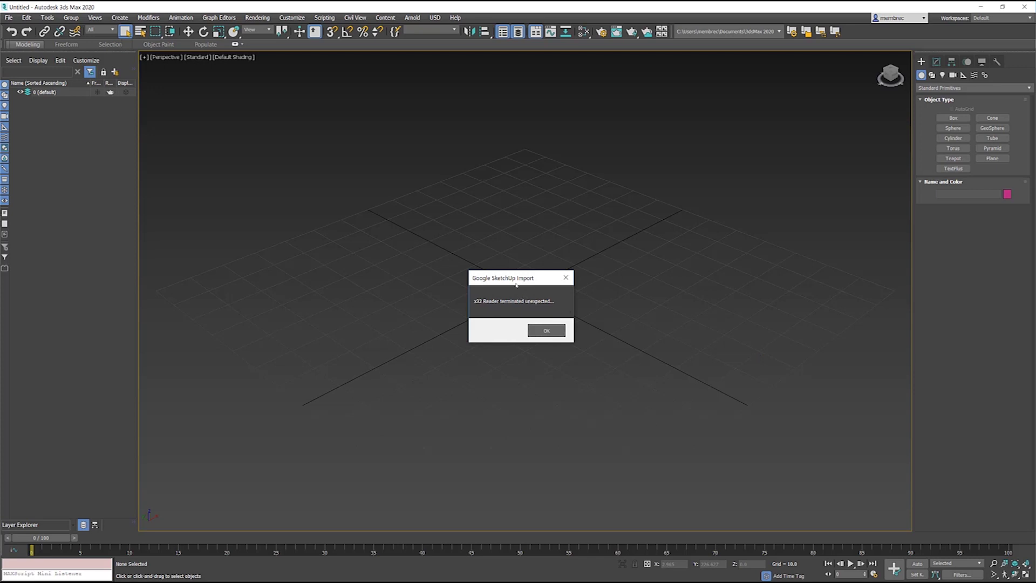
left_click(546, 330)
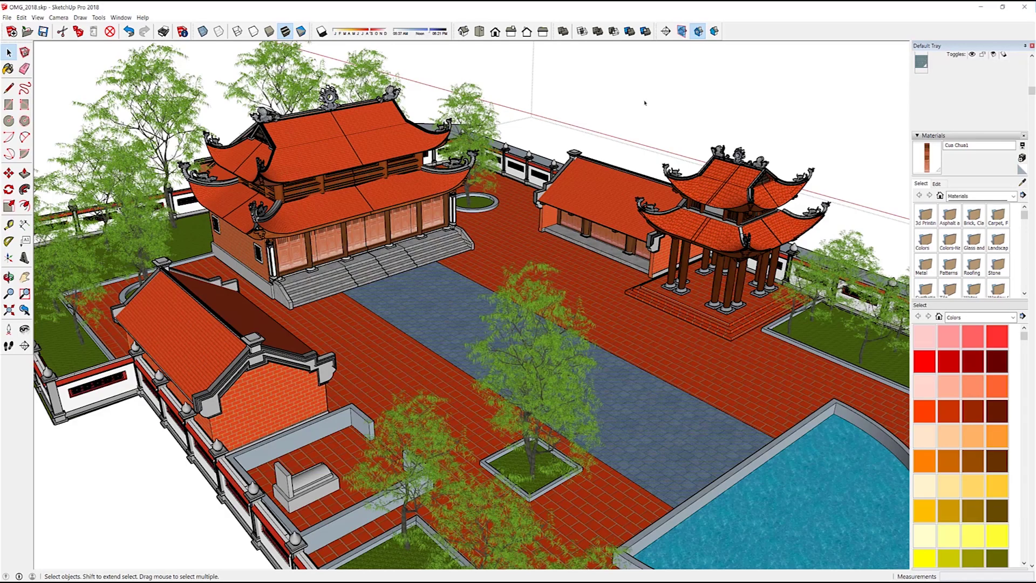
Set up a SketchUp 3D Model export as 3DS File (*.3ds), named OMG_2018.3ds
left_click(7, 17)
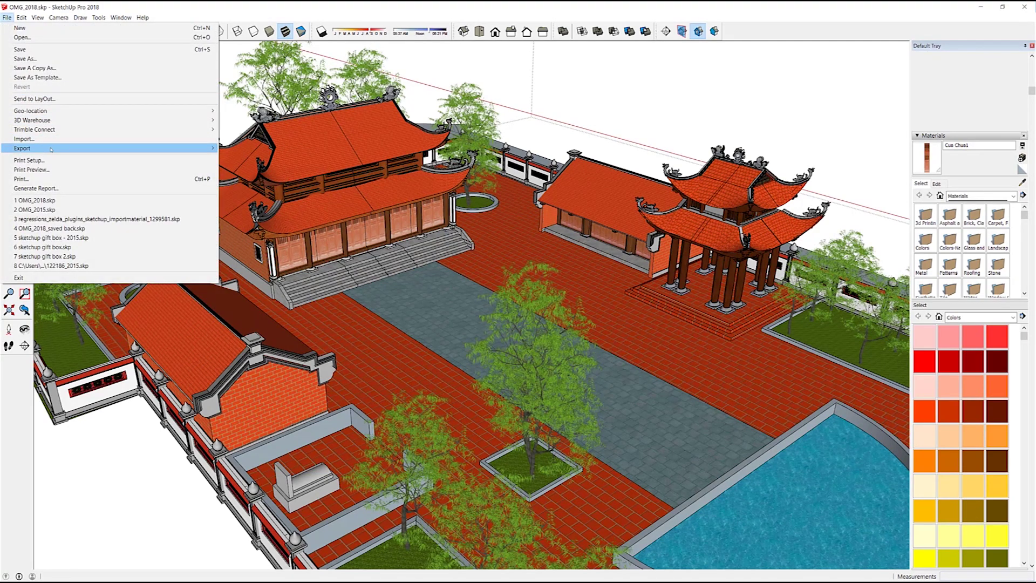
mouse_move(212, 150)
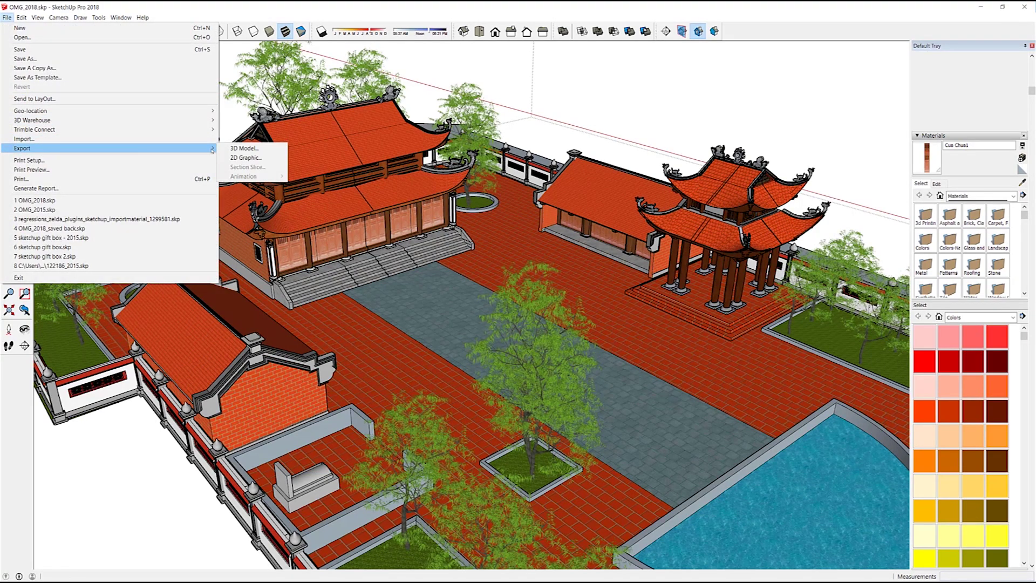
left_click(241, 149)
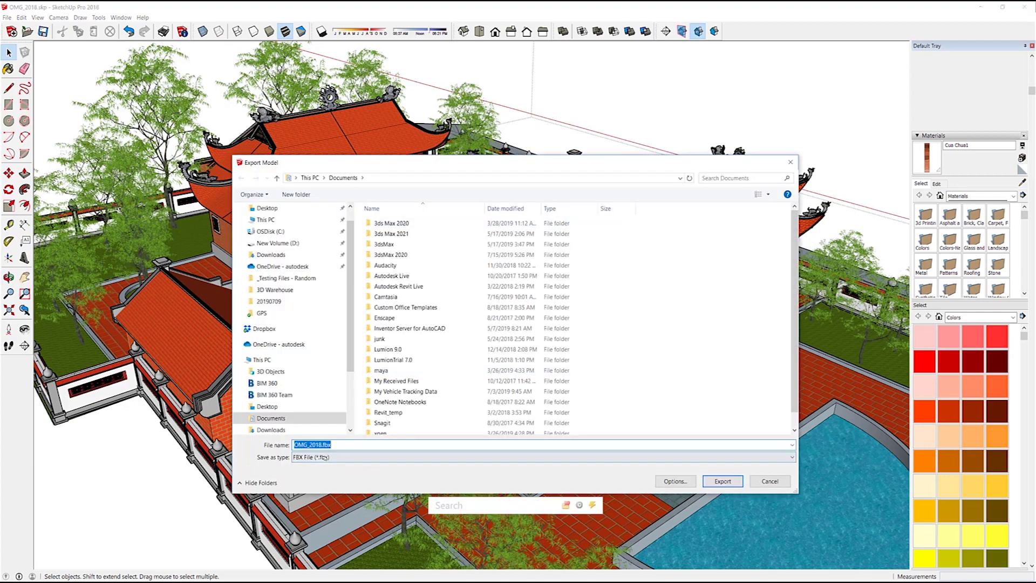
left_click(324, 457)
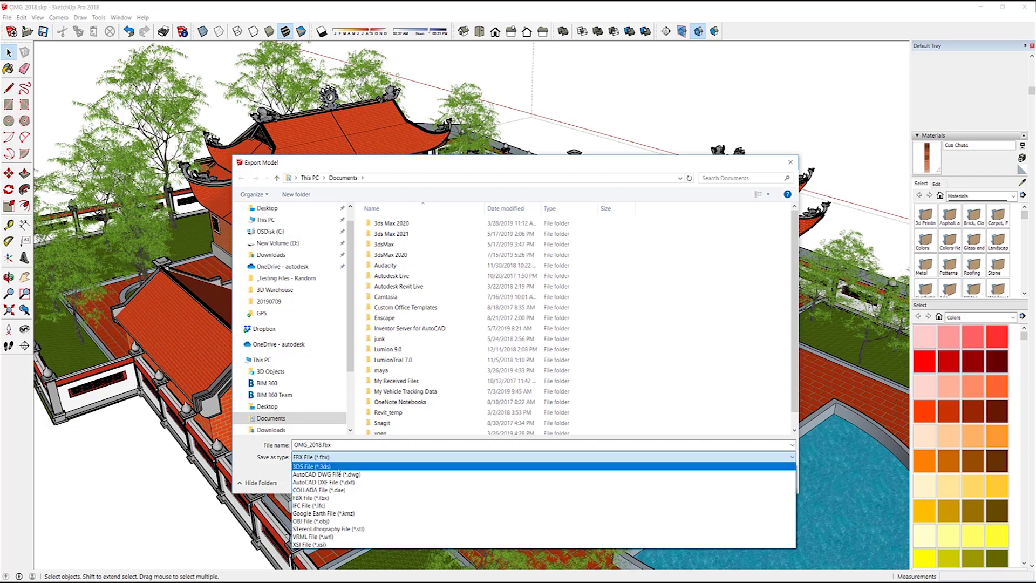
left_click(339, 466)
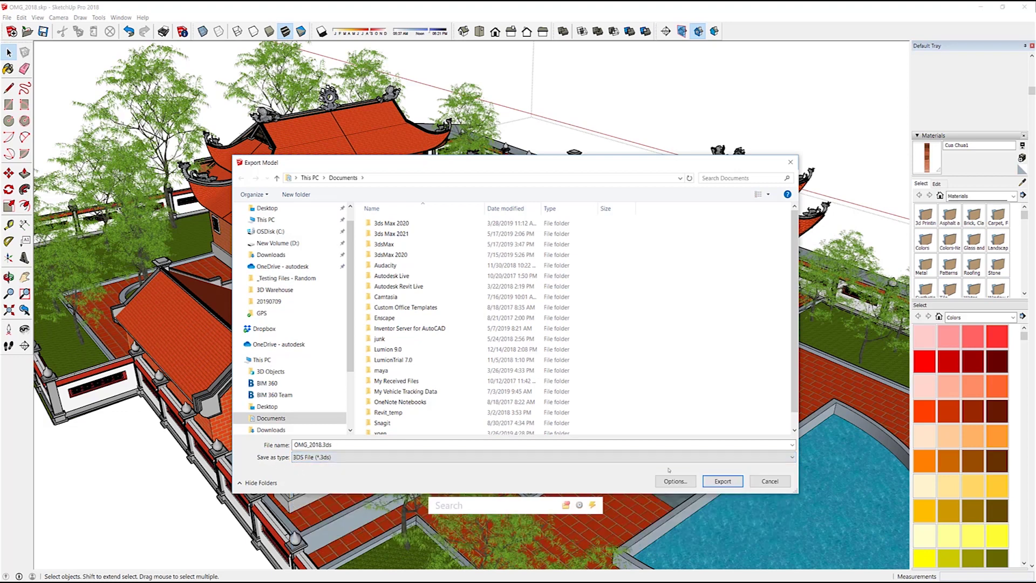
Start the OMG_2018.3ds export, then stop it and confirm the cancellation
left_click(733, 484)
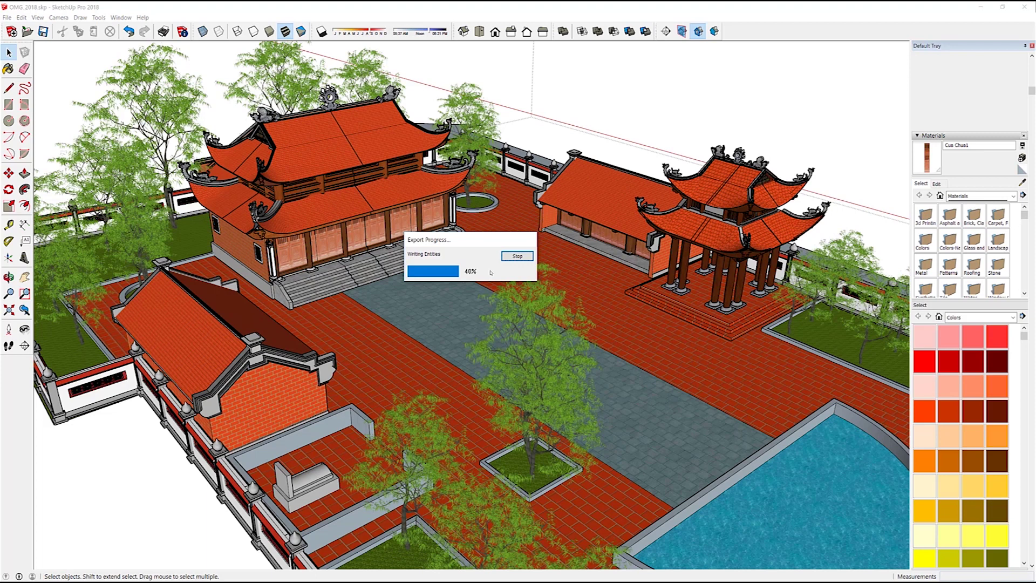
left_click(517, 256)
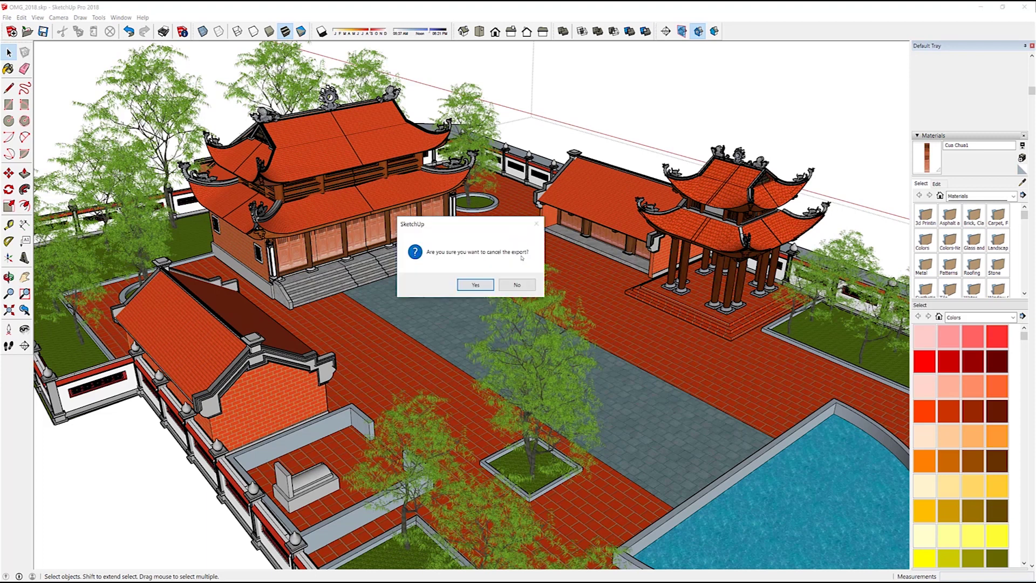
left_click(475, 284)
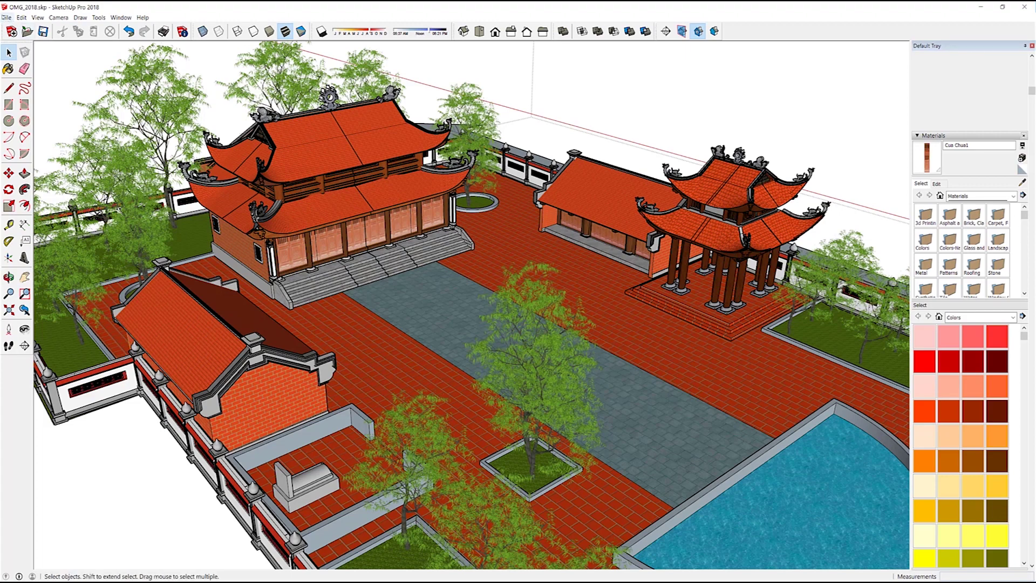
left_click(7, 17)
Save the SketchUp model over OMG_2015.skp in 3D Warehouse, confirming the replacement
left_click(19, 59)
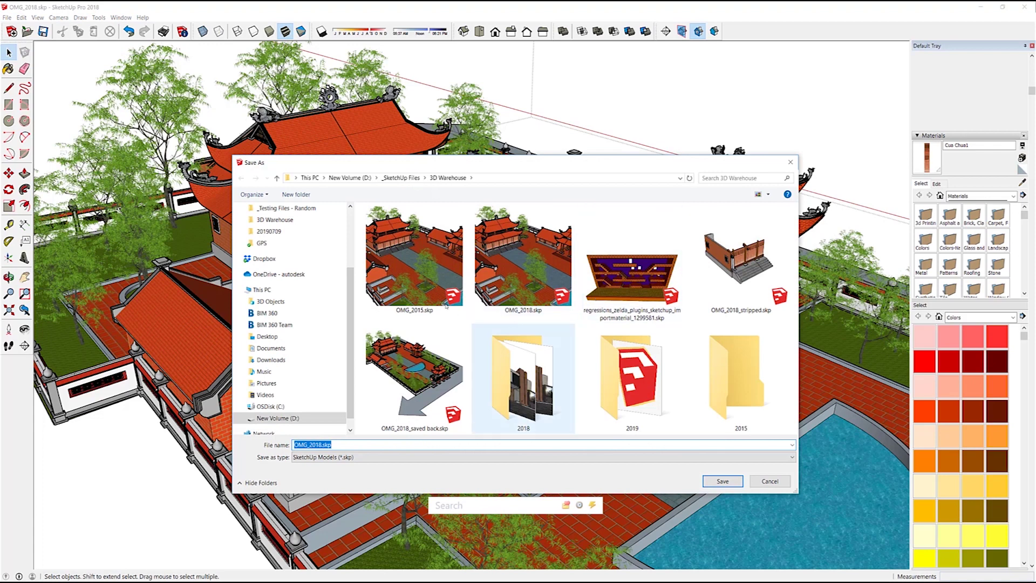
left_click(415, 259)
left_click(722, 481)
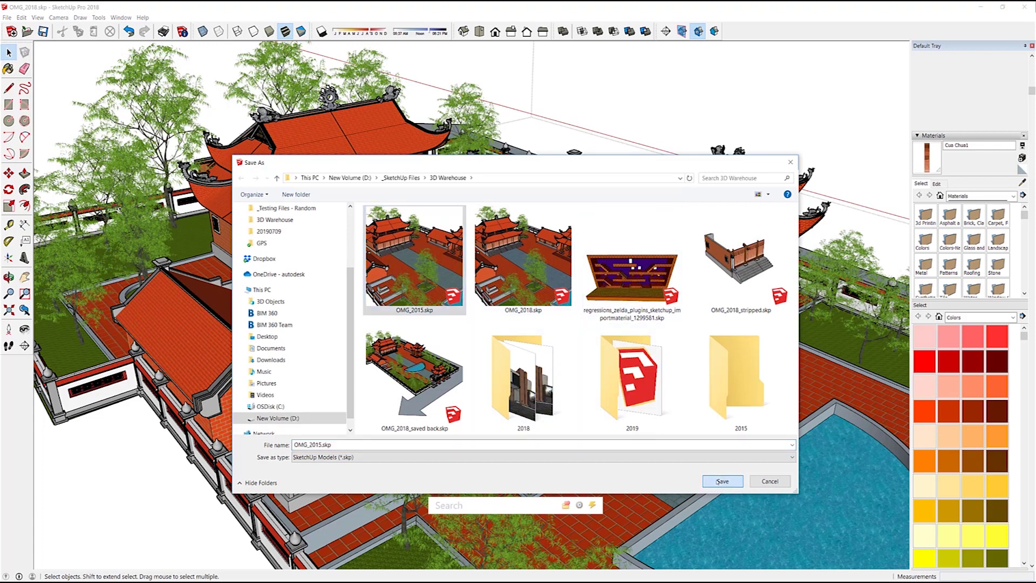
left_click(535, 296)
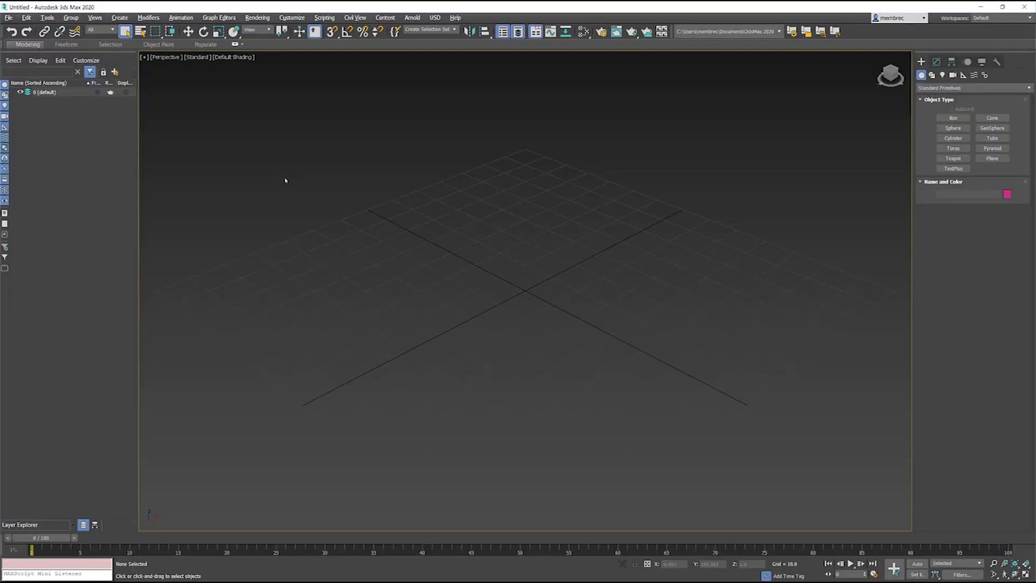
left_click(9, 19)
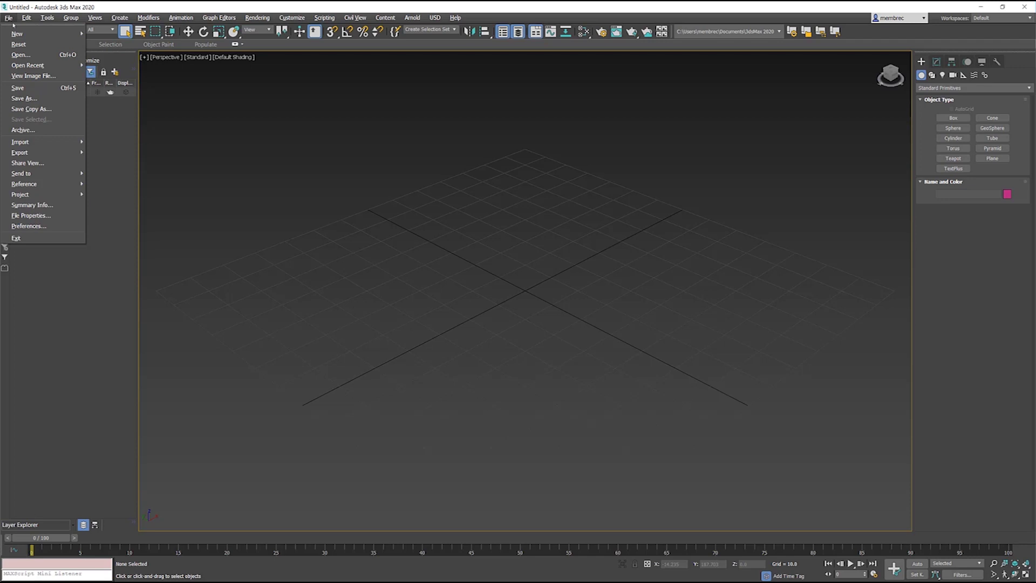
Import OMG_2015.skp into 3ds Max with the default SketchUp import options
mouse_move(33, 143)
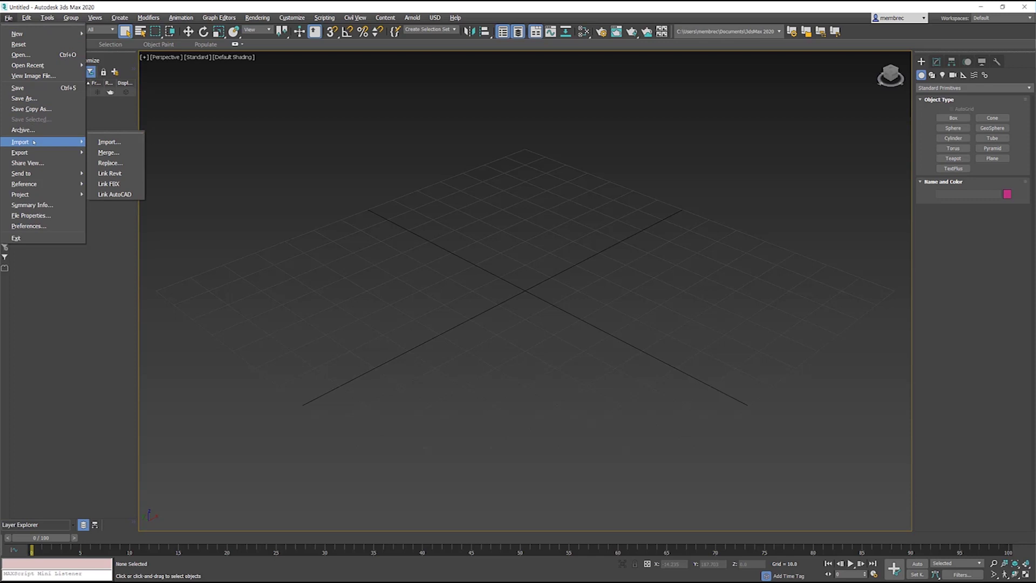
left_click(107, 142)
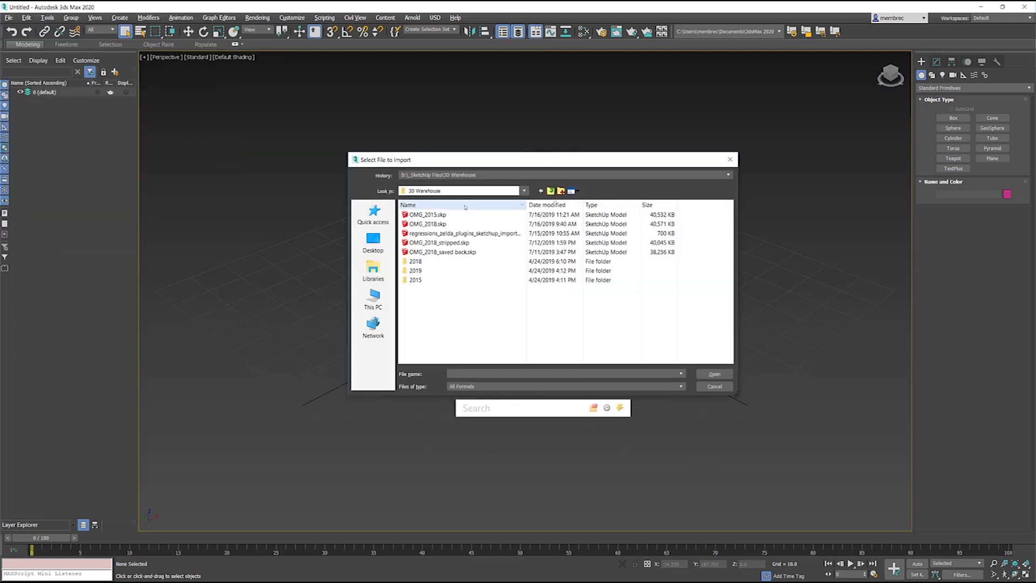
left_click(441, 215)
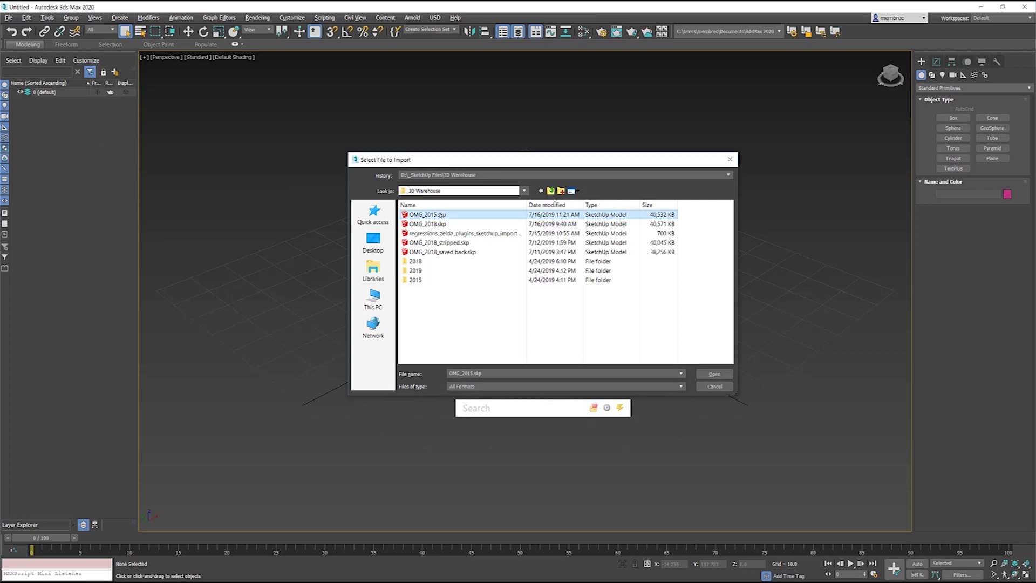
left_click(714, 374)
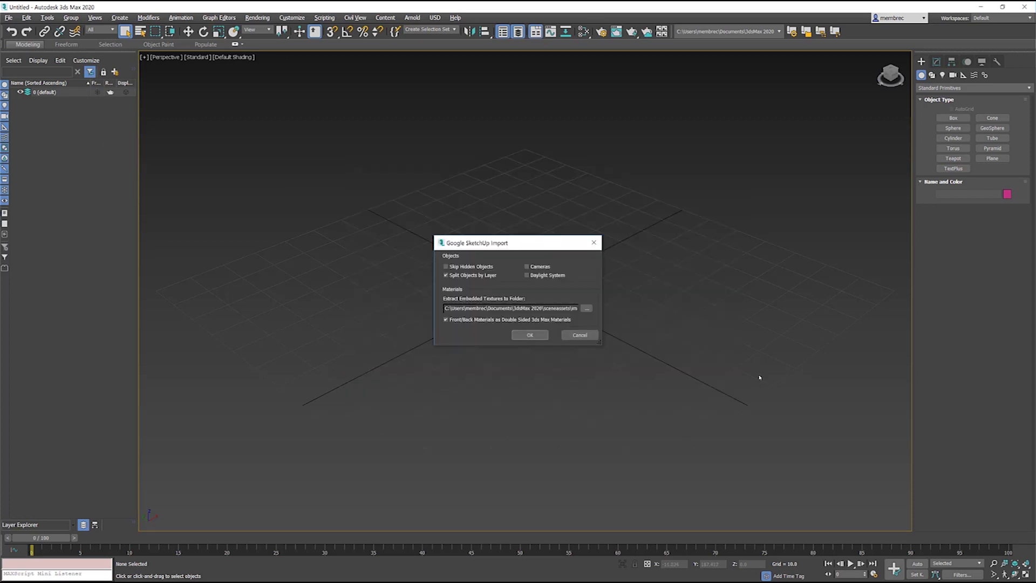
left_click(536, 338)
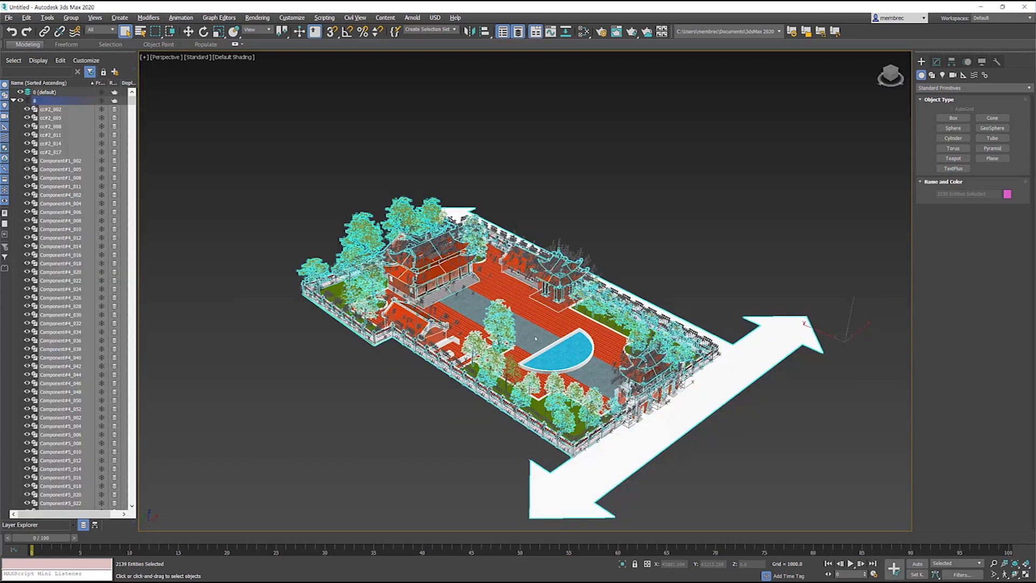
Deselect, zoom in on the roofs and paving, then orbit to a face-on view of the temple
left_click(596, 235)
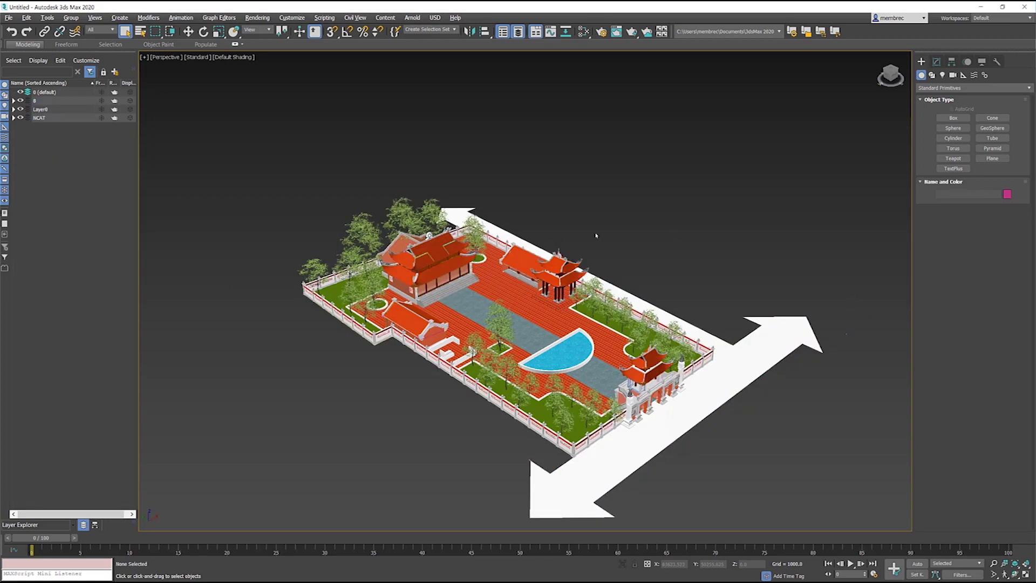
scroll(429, 254, "up", 5)
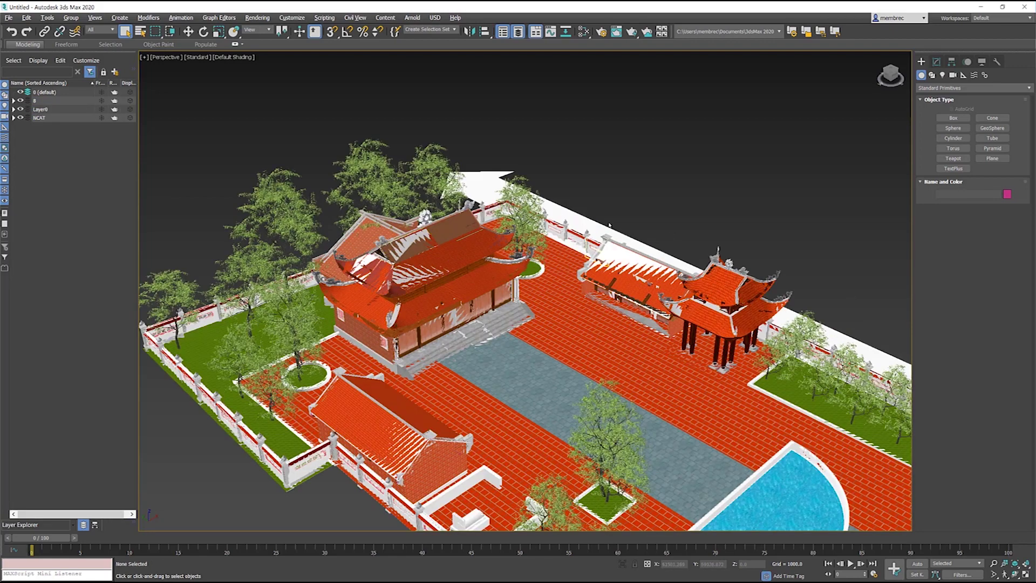
scroll(618, 267, "up", 5)
scroll(619, 266, "down", 5)
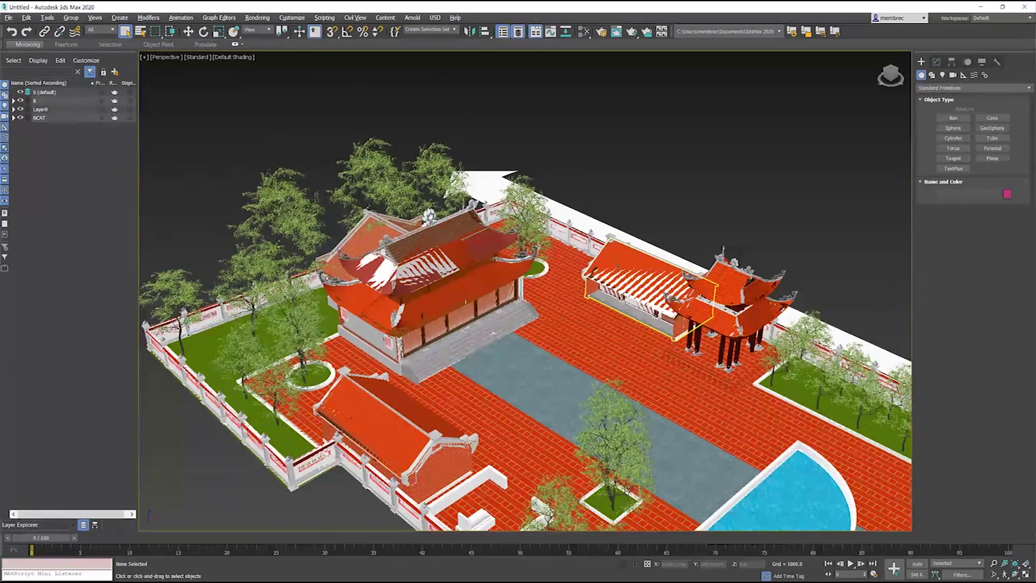
scroll(619, 267, "up", 6)
scroll(620, 267, "down", 5)
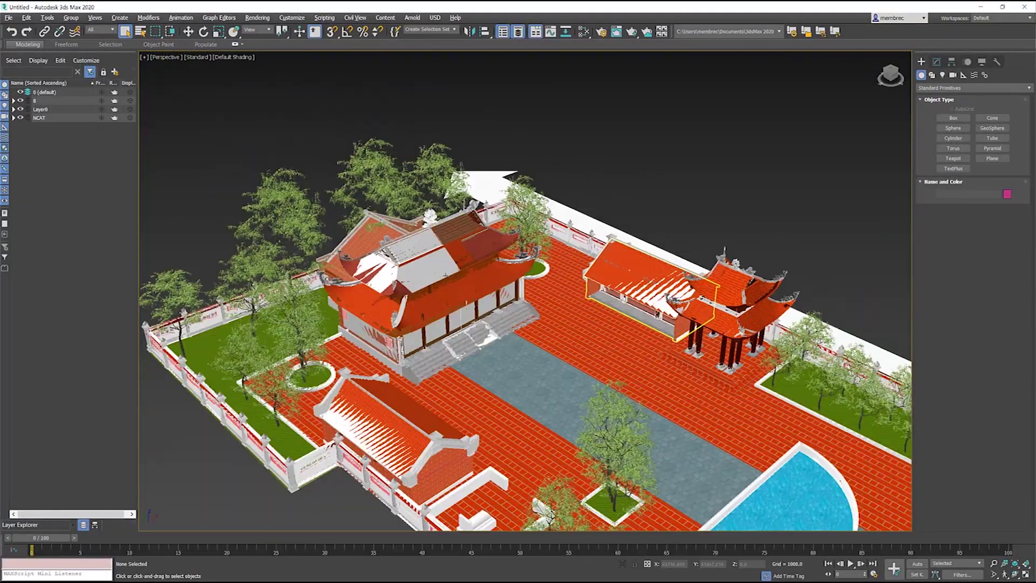
scroll(414, 258, "up", 7)
scroll(413, 258, "down", 8)
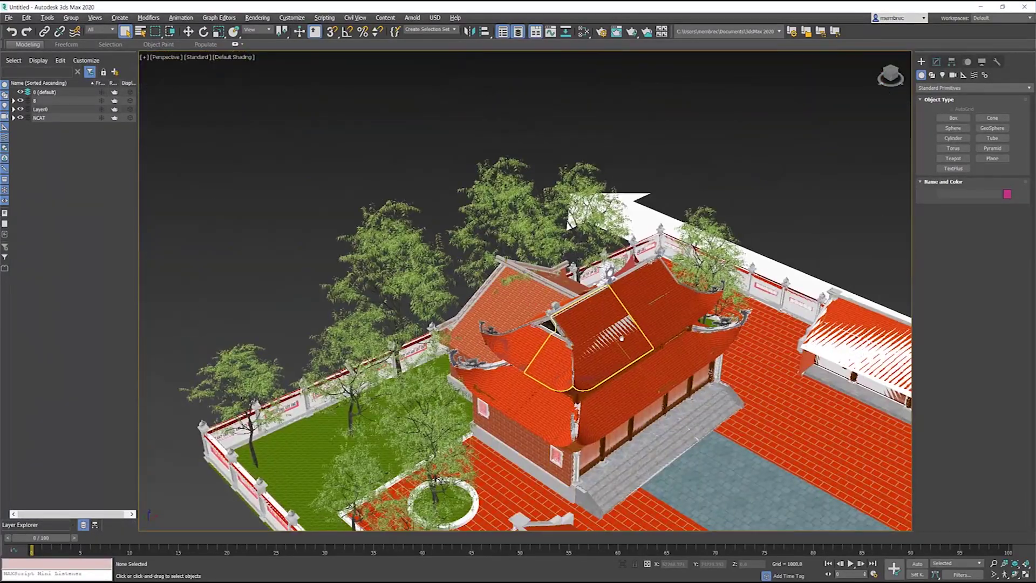
scroll(469, 266, "up", 7)
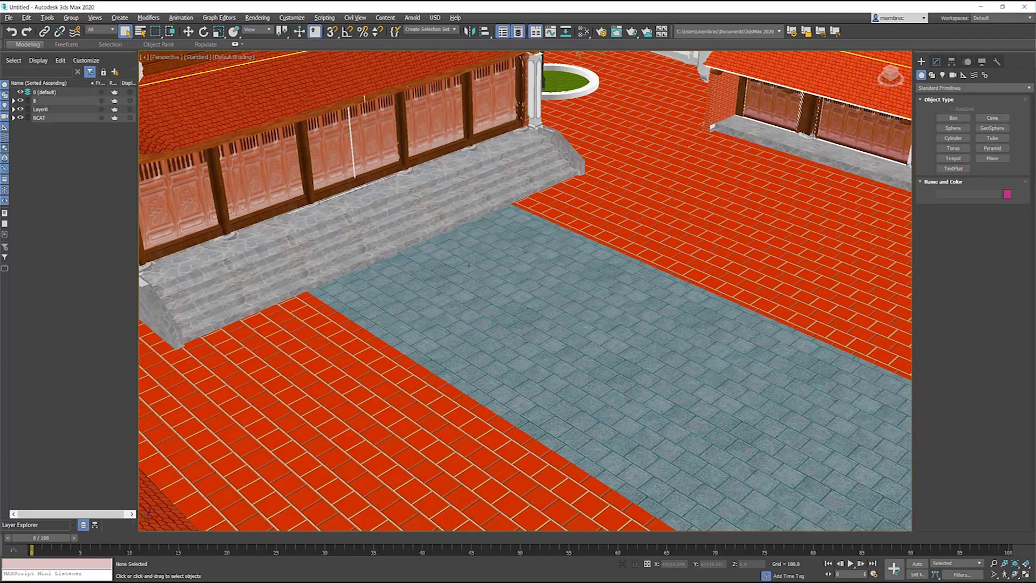
scroll(370, 216, "down", 5)
scroll(482, 226, "up", 6)
scroll(482, 225, "down", 1)
scroll(482, 226, "down", 6)
scroll(482, 226, "up", 8)
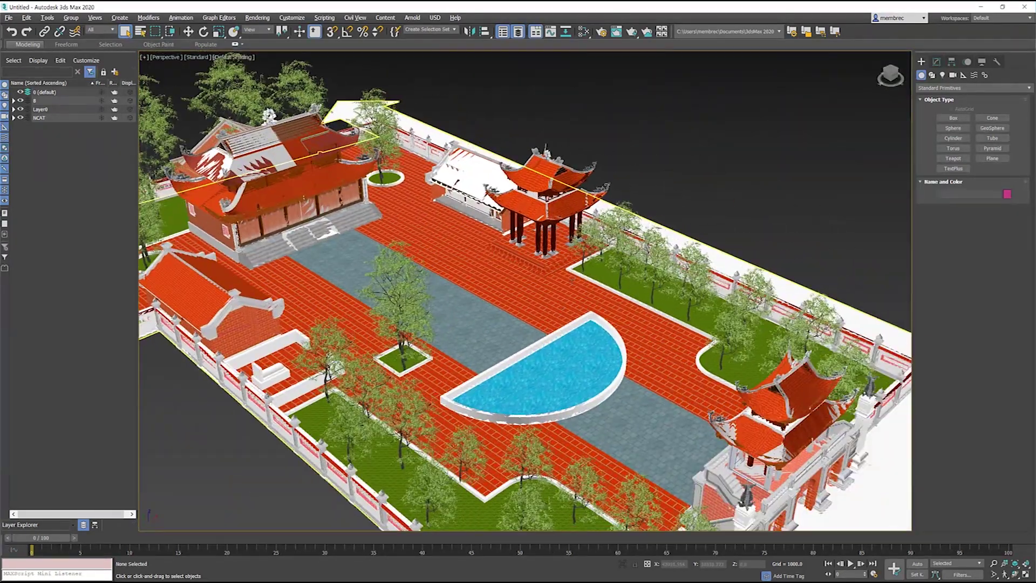
scroll(482, 225, "down", 12)
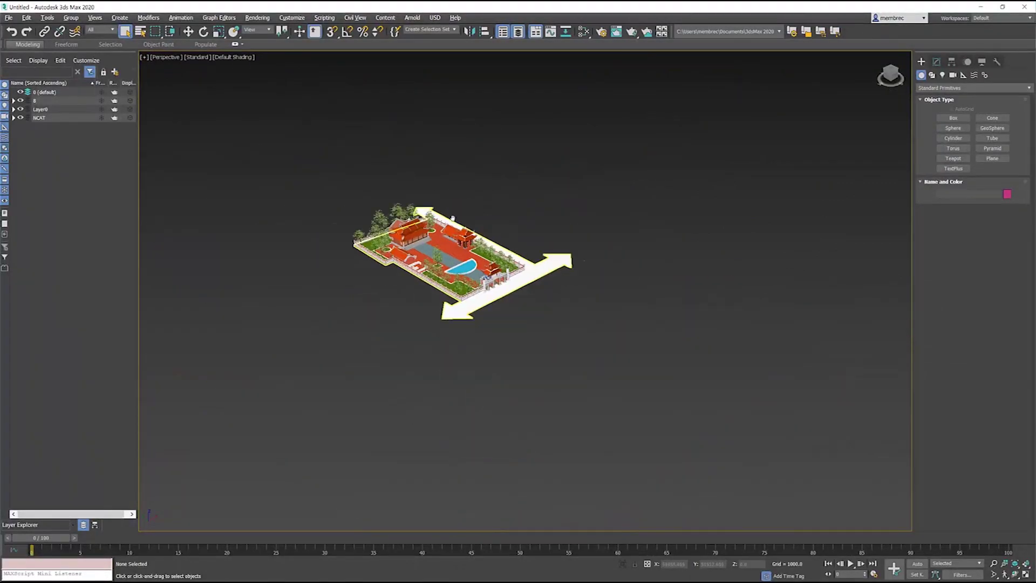
middle_click_drag(478, 270, 657, 211, "alt")
scroll(657, 211, "up", 4)
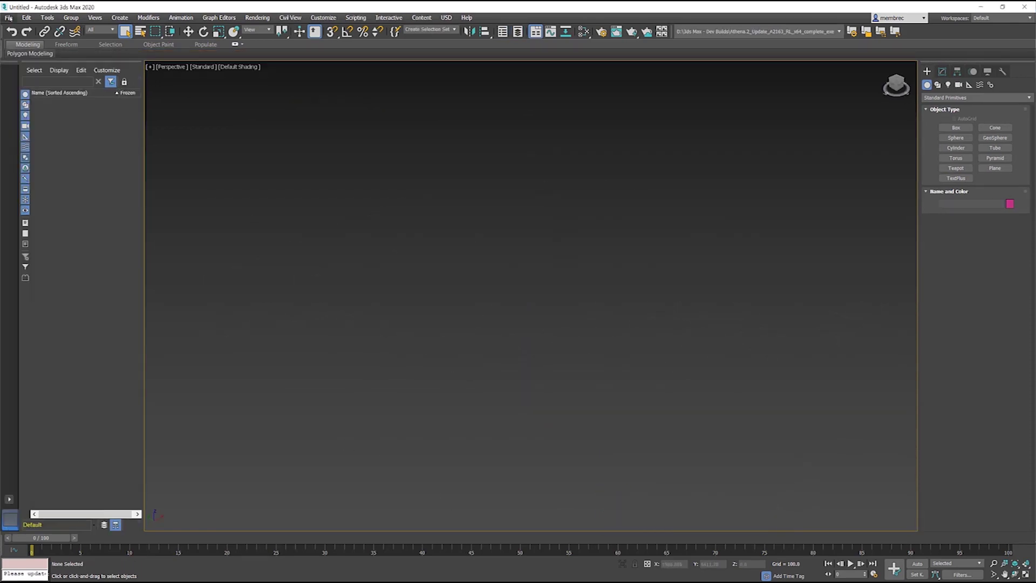
Reset to a new scene and choose OMG_2018.skp for import, filtered to SketchUp (*.skp) files
left_click(8, 17)
left_click(87, 103)
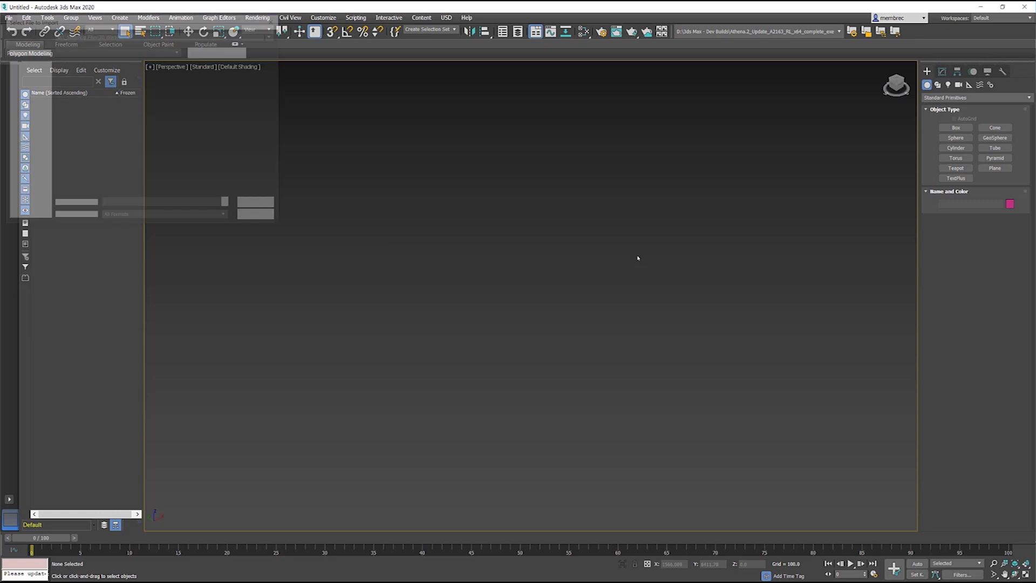
left_click(572, 386)
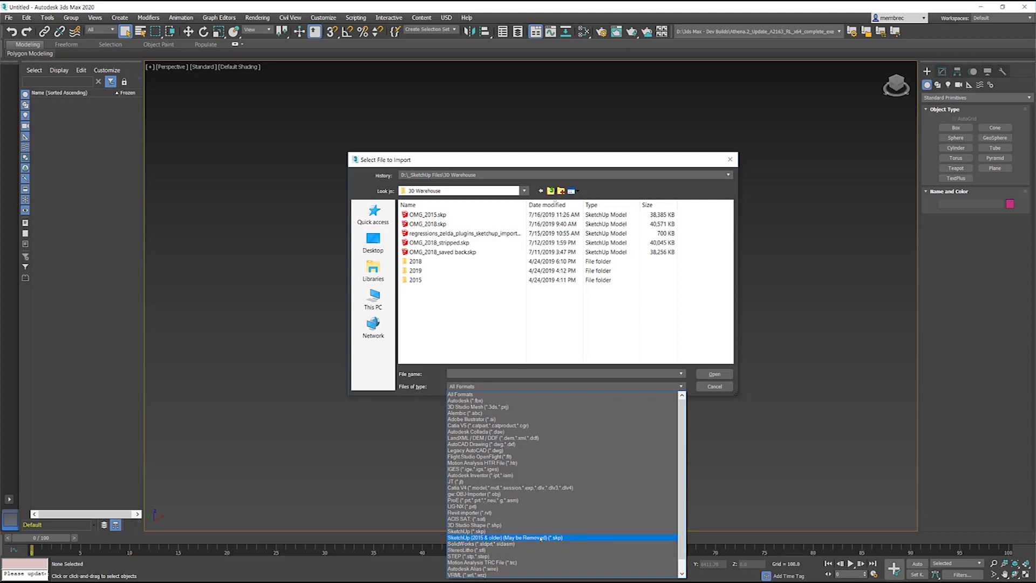
left_click(467, 531)
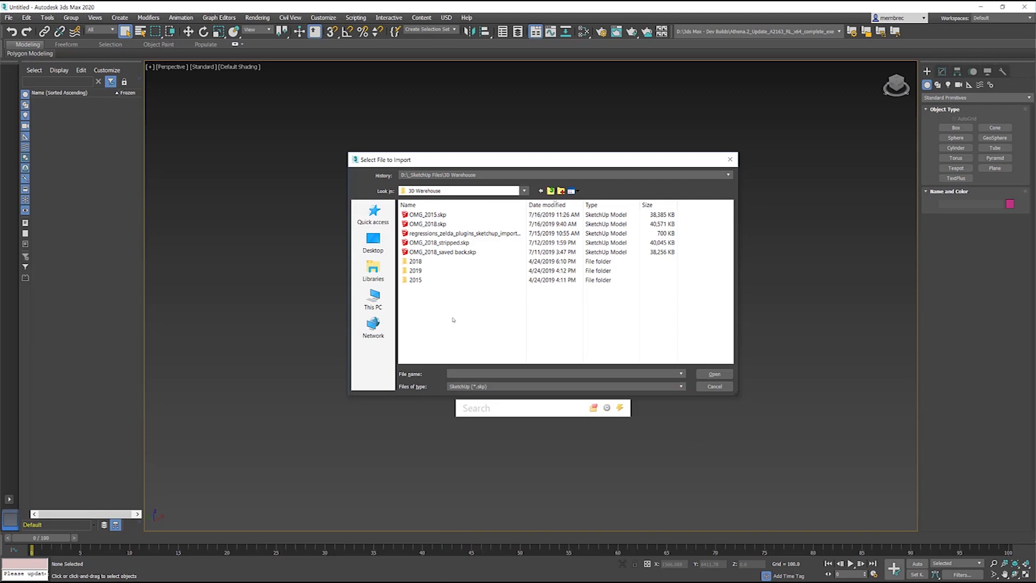
left_click(427, 223)
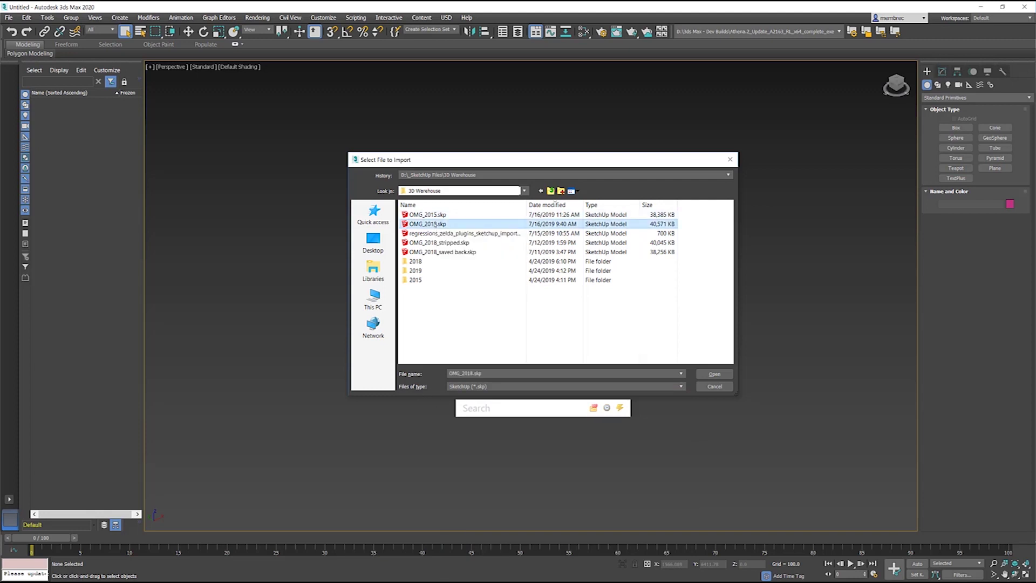
left_click(711, 372)
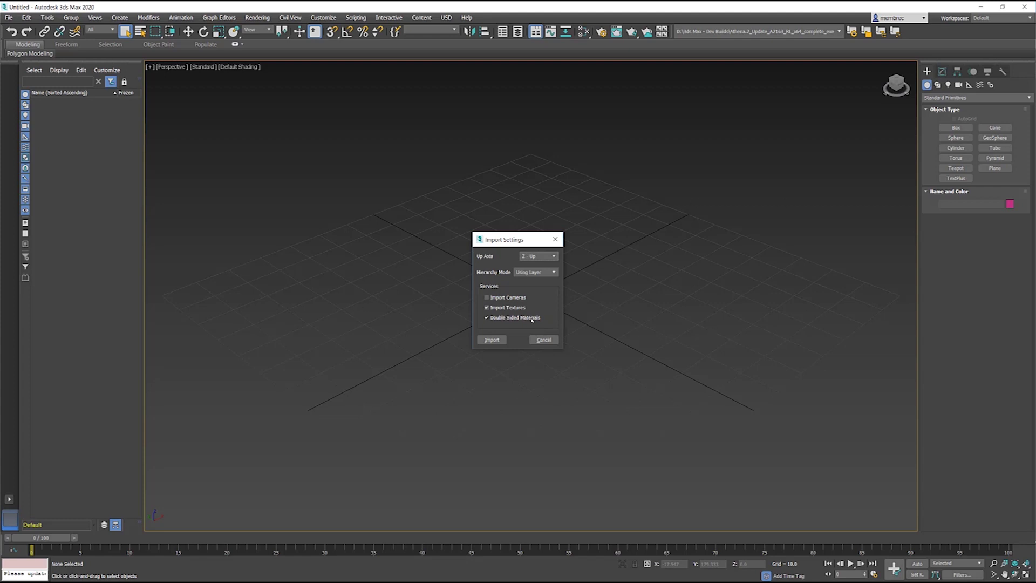
Run the import with Z-Up, Using Layer hierarchy, textures and double-sided materials enabled
mouse_move(532, 320)
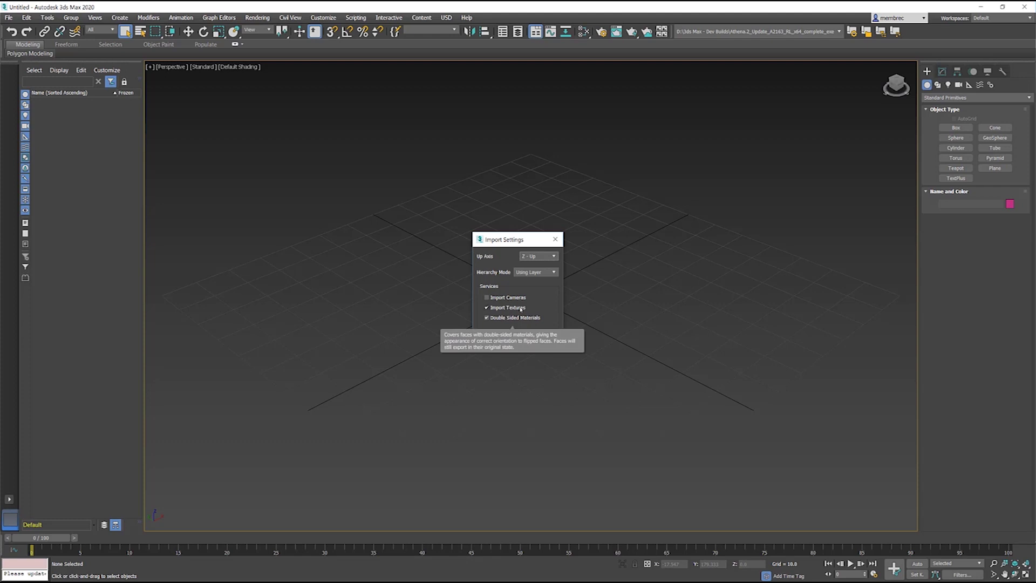
left_click(493, 340)
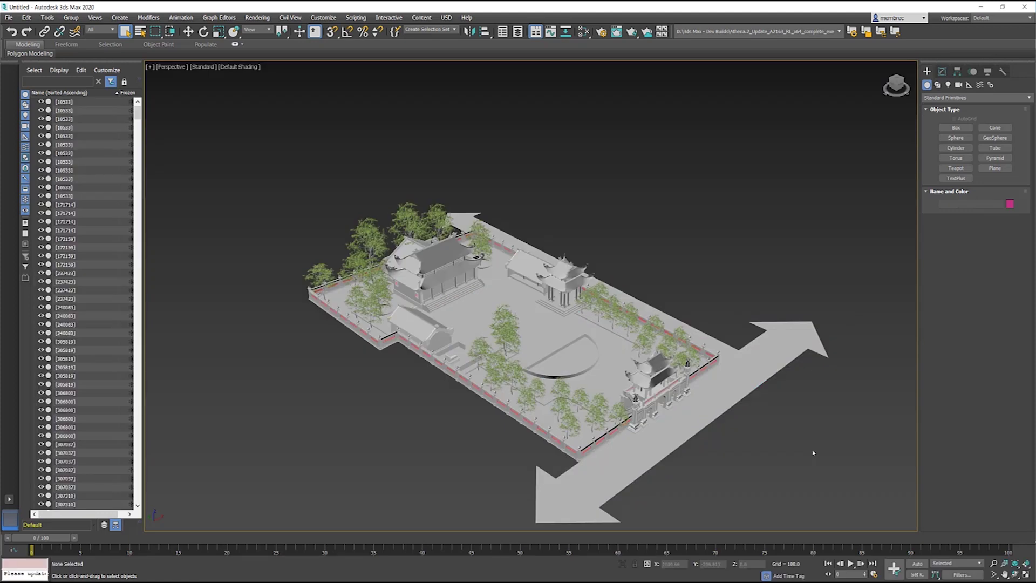
middle_click_drag(813, 453, 770, 411)
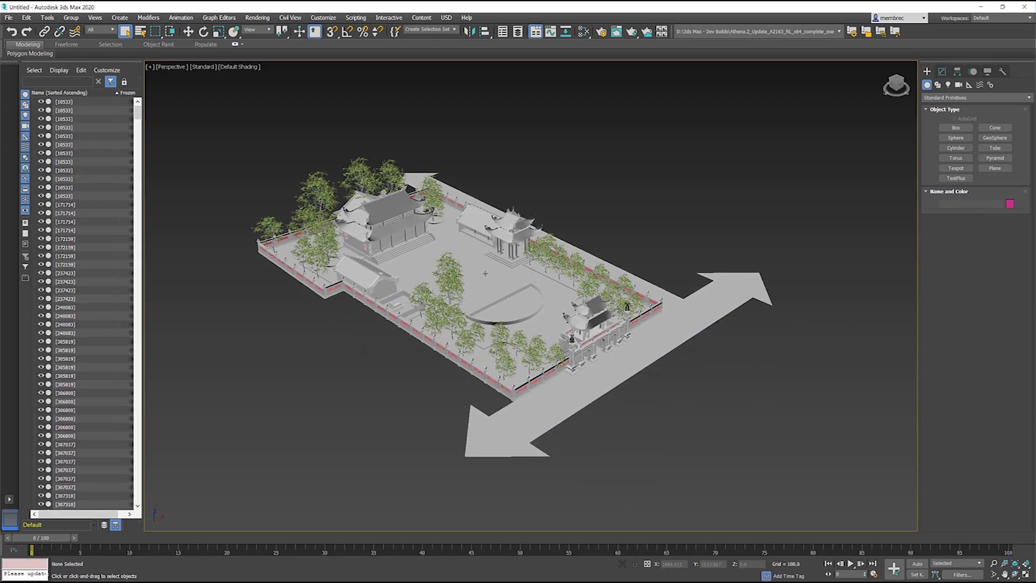
Switch the viewport to Shaded Materials with Maps
left_click(206, 67)
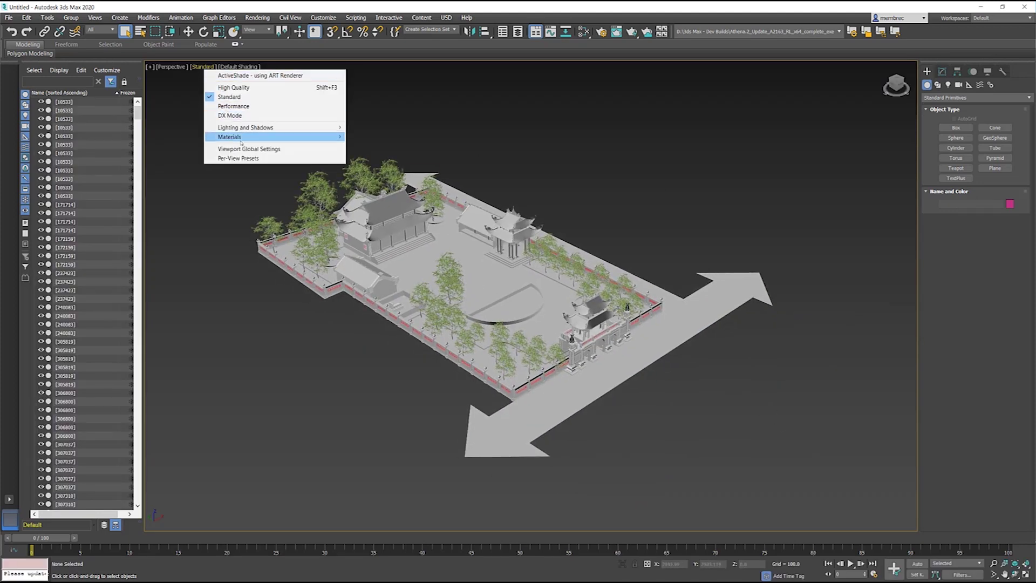
mouse_move(302, 136)
left_click(390, 158)
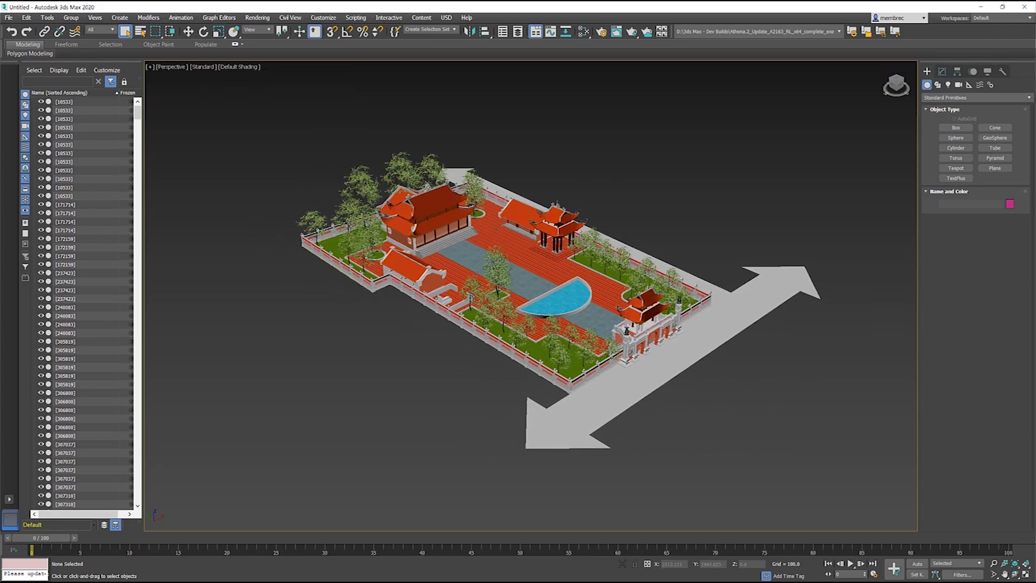
Zoom and orbit to a lower, side-on view to inspect the temple courtyard for artifacts
scroll(613, 184, "up", 5)
scroll(614, 184, "down", 4)
scroll(613, 184, "up", 2)
scroll(392, 265, "up", 6)
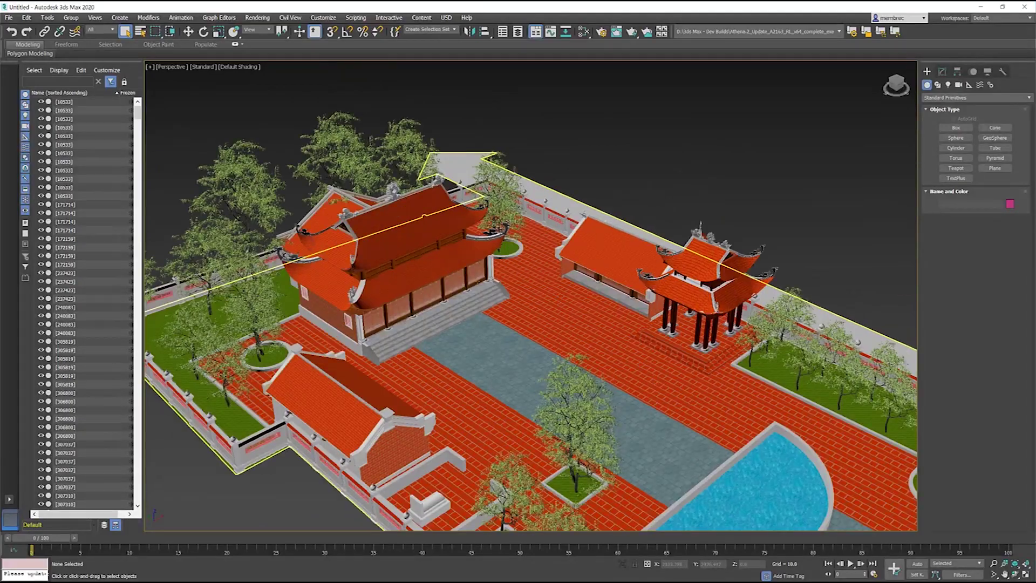
scroll(392, 266, "down", 3)
scroll(392, 266, "down", 3)
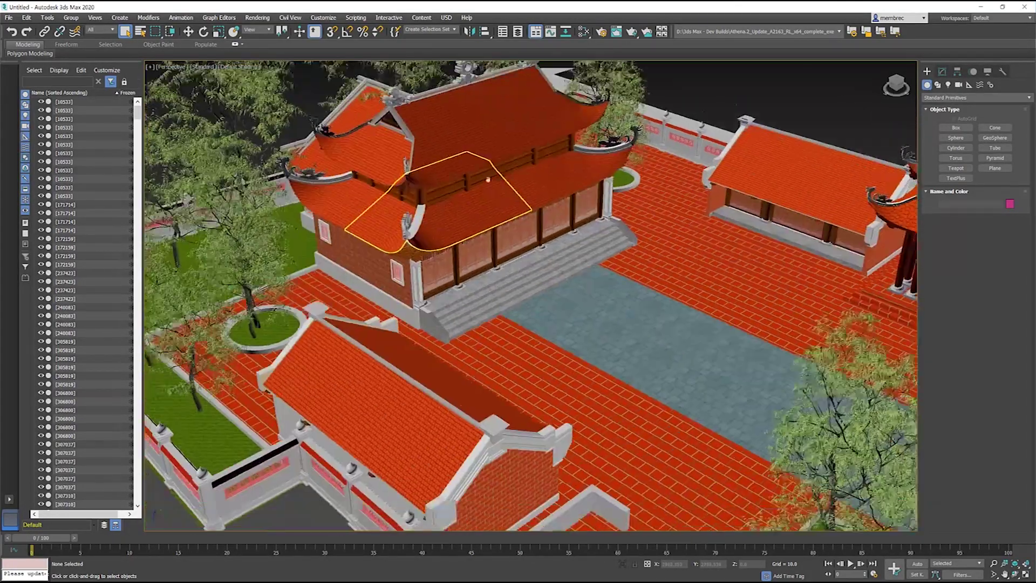
scroll(392, 266, "up", 6)
scroll(392, 266, "down", 8)
middle_click_drag(392, 266, 359, 284, "alt")
middle_click_drag(470, 267, 477, 340, "alt")
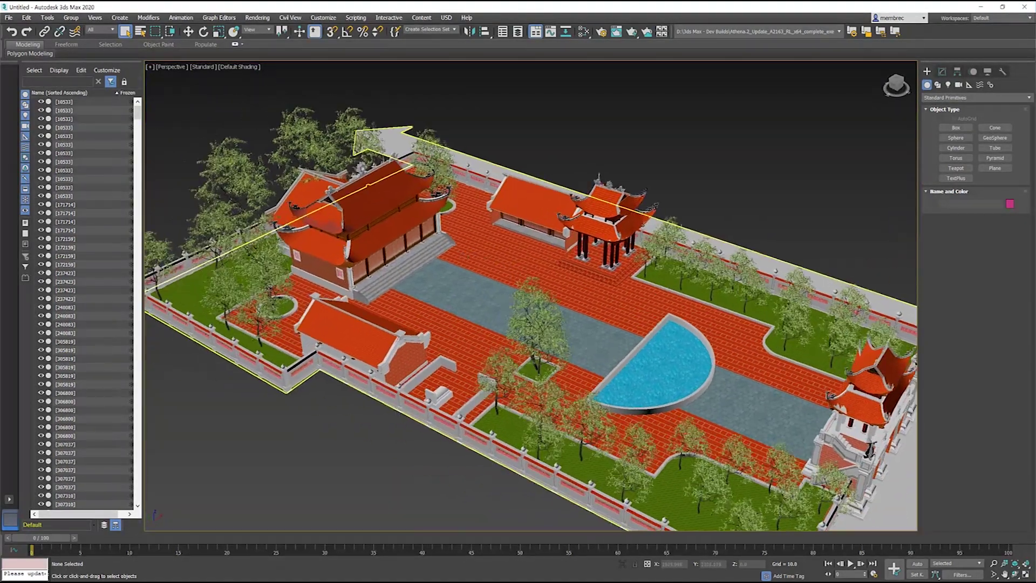
scroll(457, 252, "up", 6)
scroll(457, 252, "down", 10)
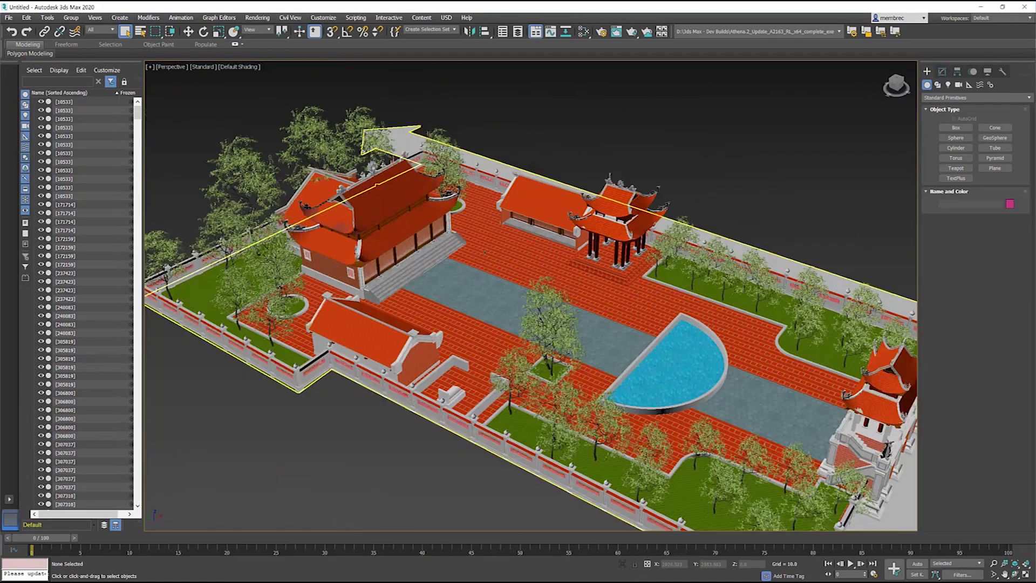
scroll(711, 184, "down", 5)
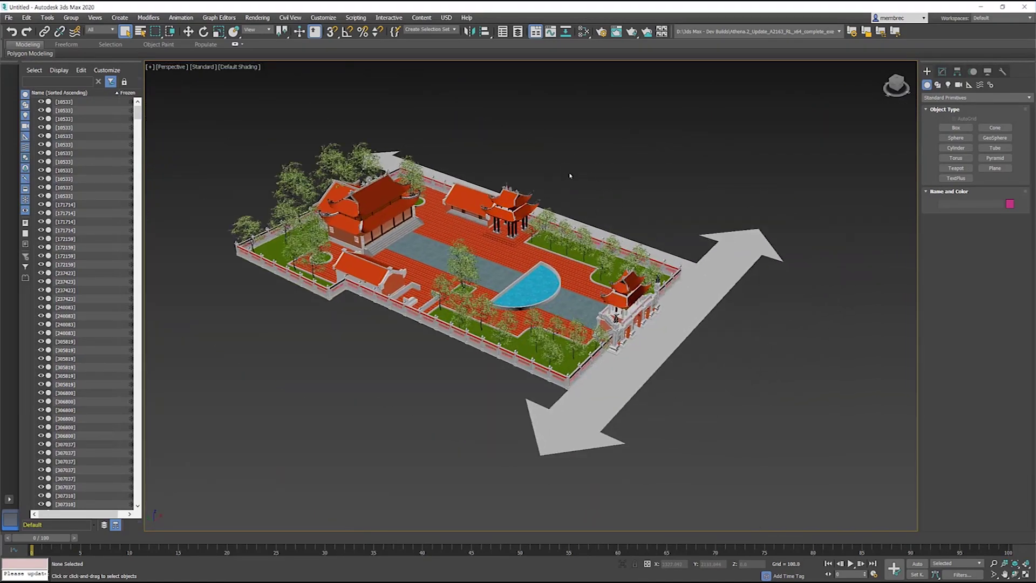
scroll(625, 169, "up", 6)
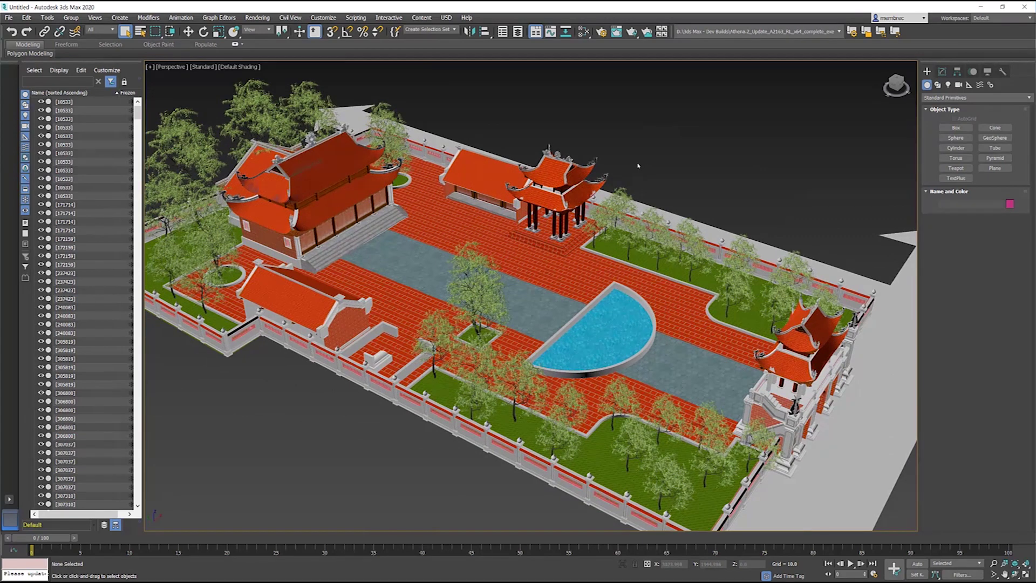